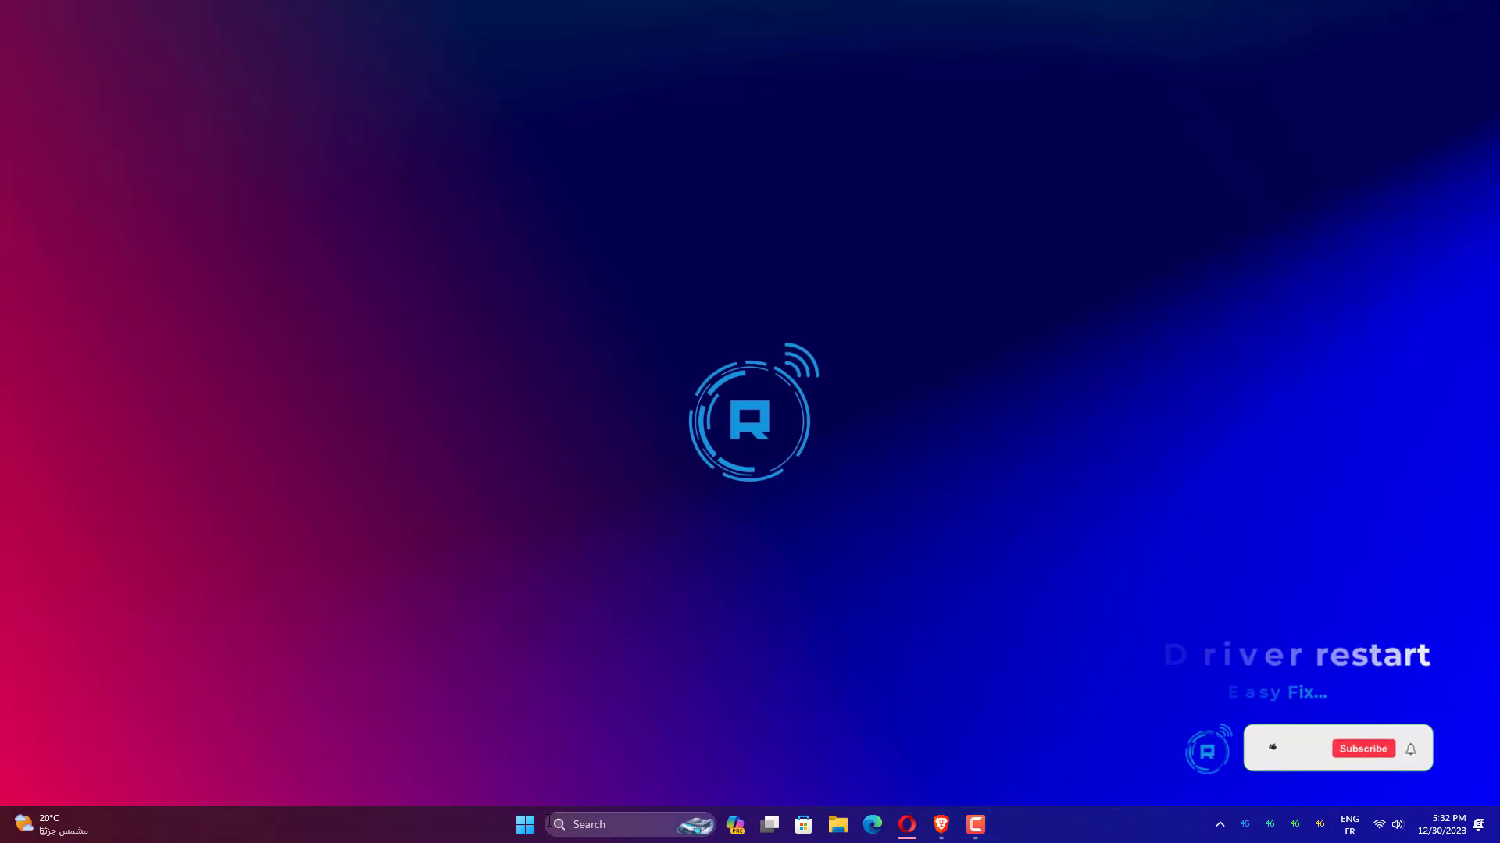
Open Device Manager from the Start context menu and expand Human Interface Devices
{"action": "right_click", "coordinate": [525, 826]}
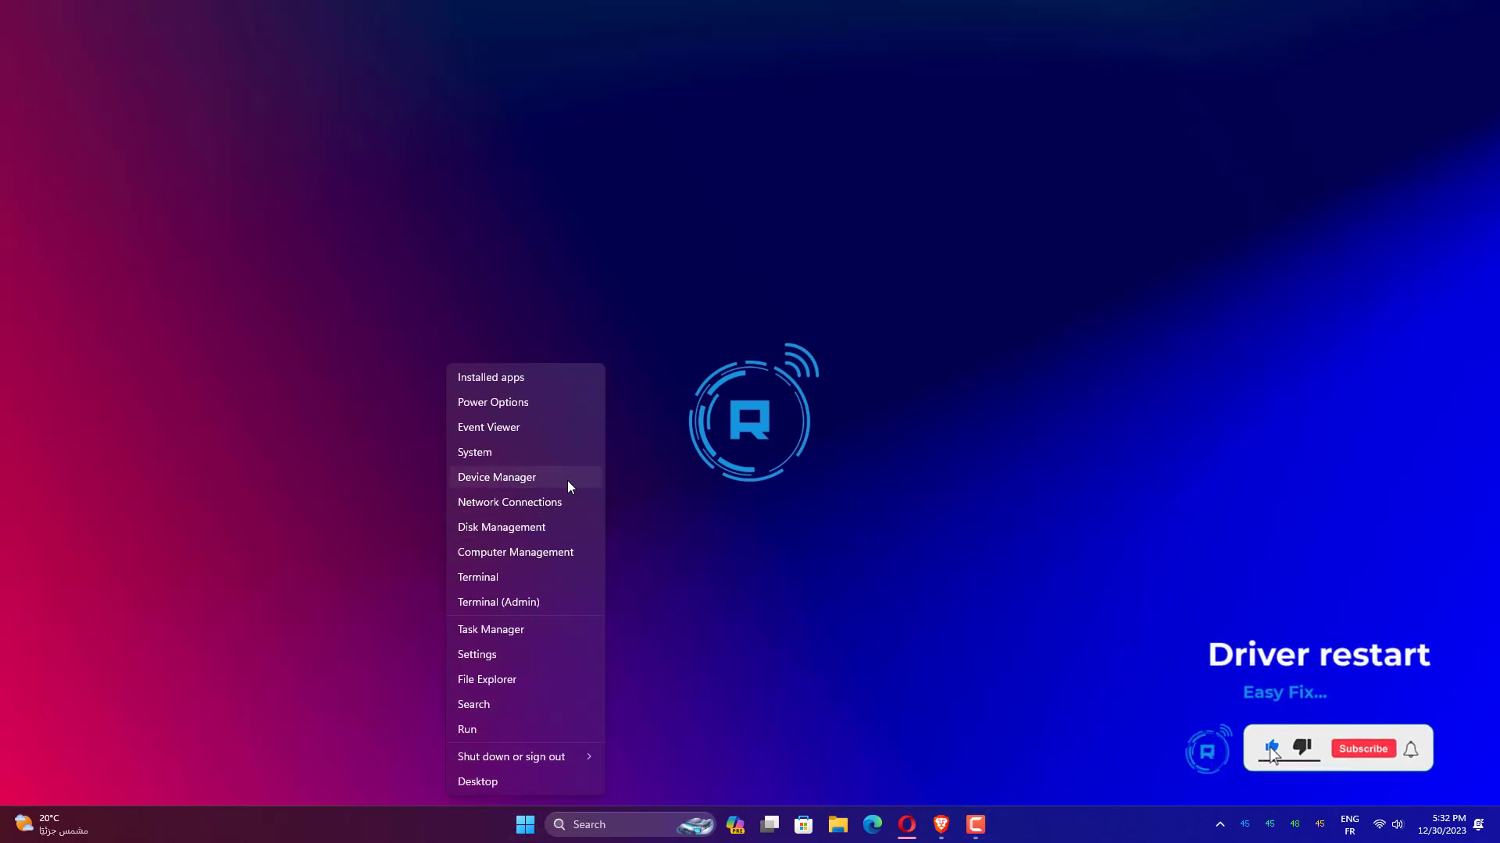
{"action": "left_click", "coordinate": [569, 487]}
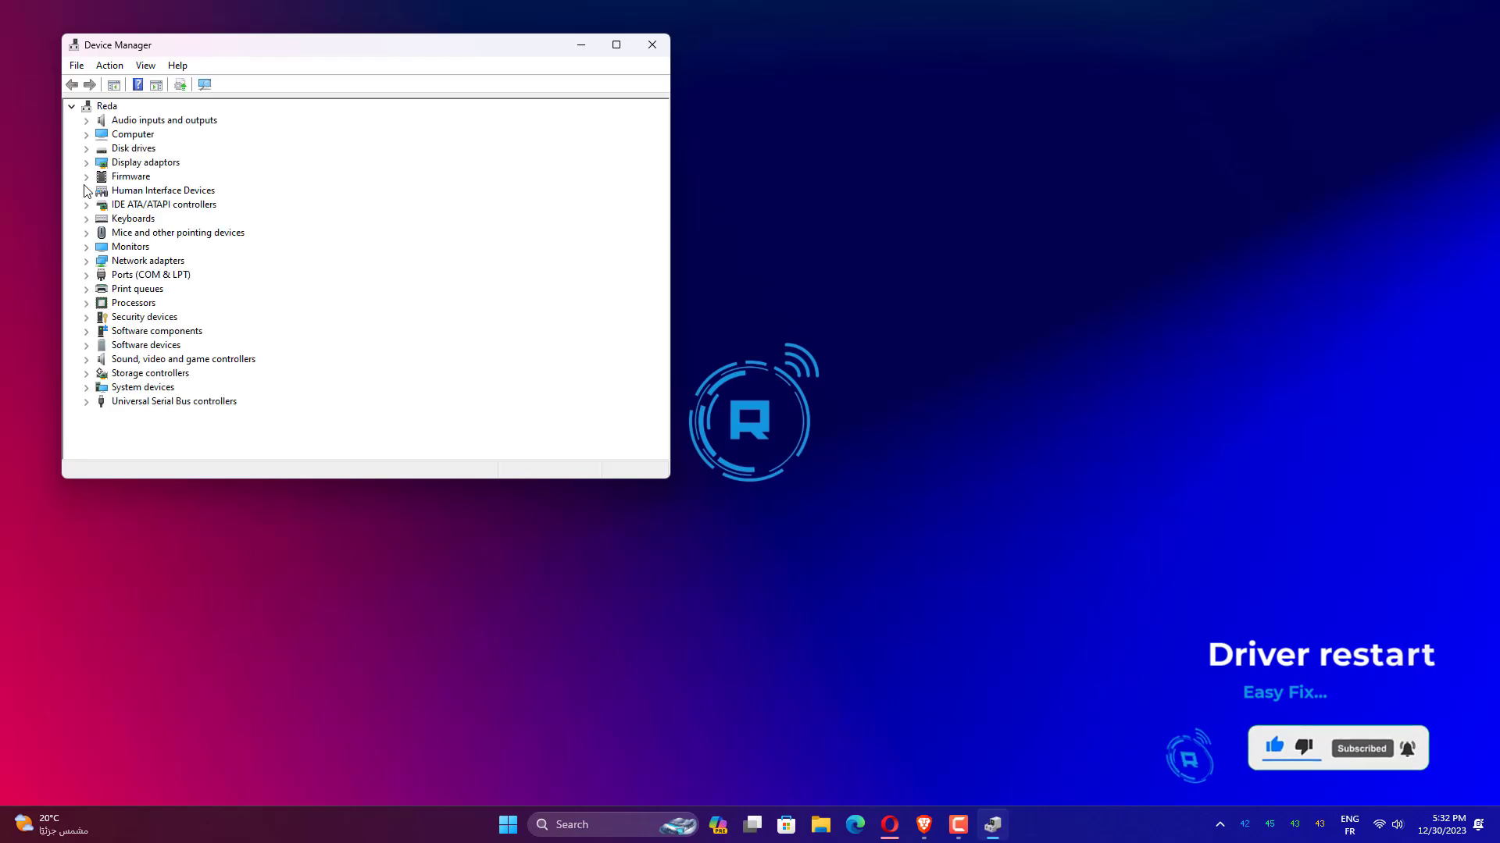
{"action": "left_click", "coordinate": [85, 191]}
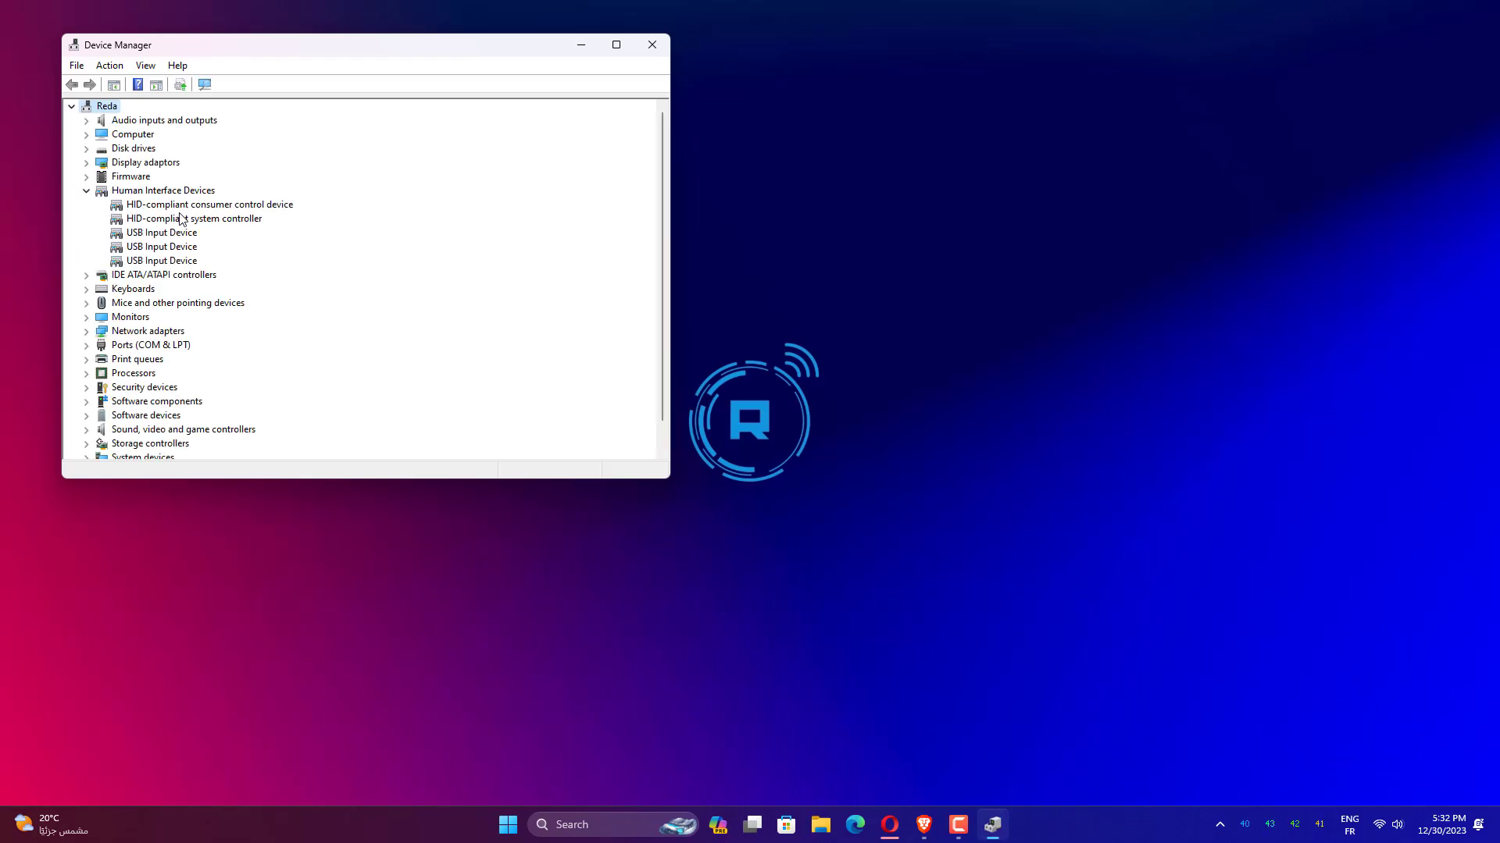
View the action menus for the USB Input Devices, consumer control device and system controller
{"action": "right_click", "coordinate": [161, 233]}
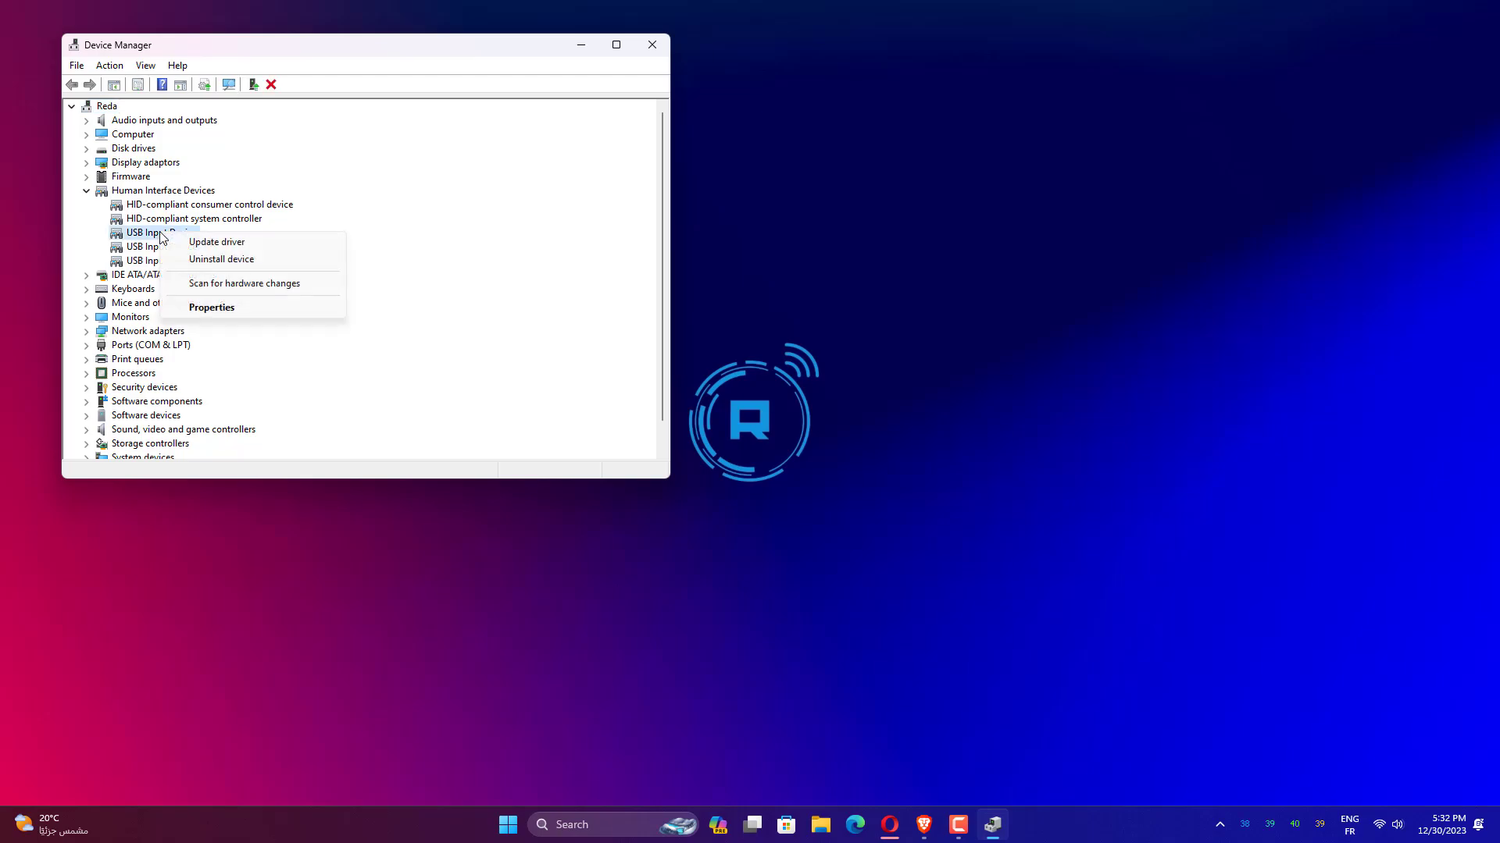
{"action": "left_click", "coordinate": [165, 207]}
{"action": "right_click", "coordinate": [164, 209]}
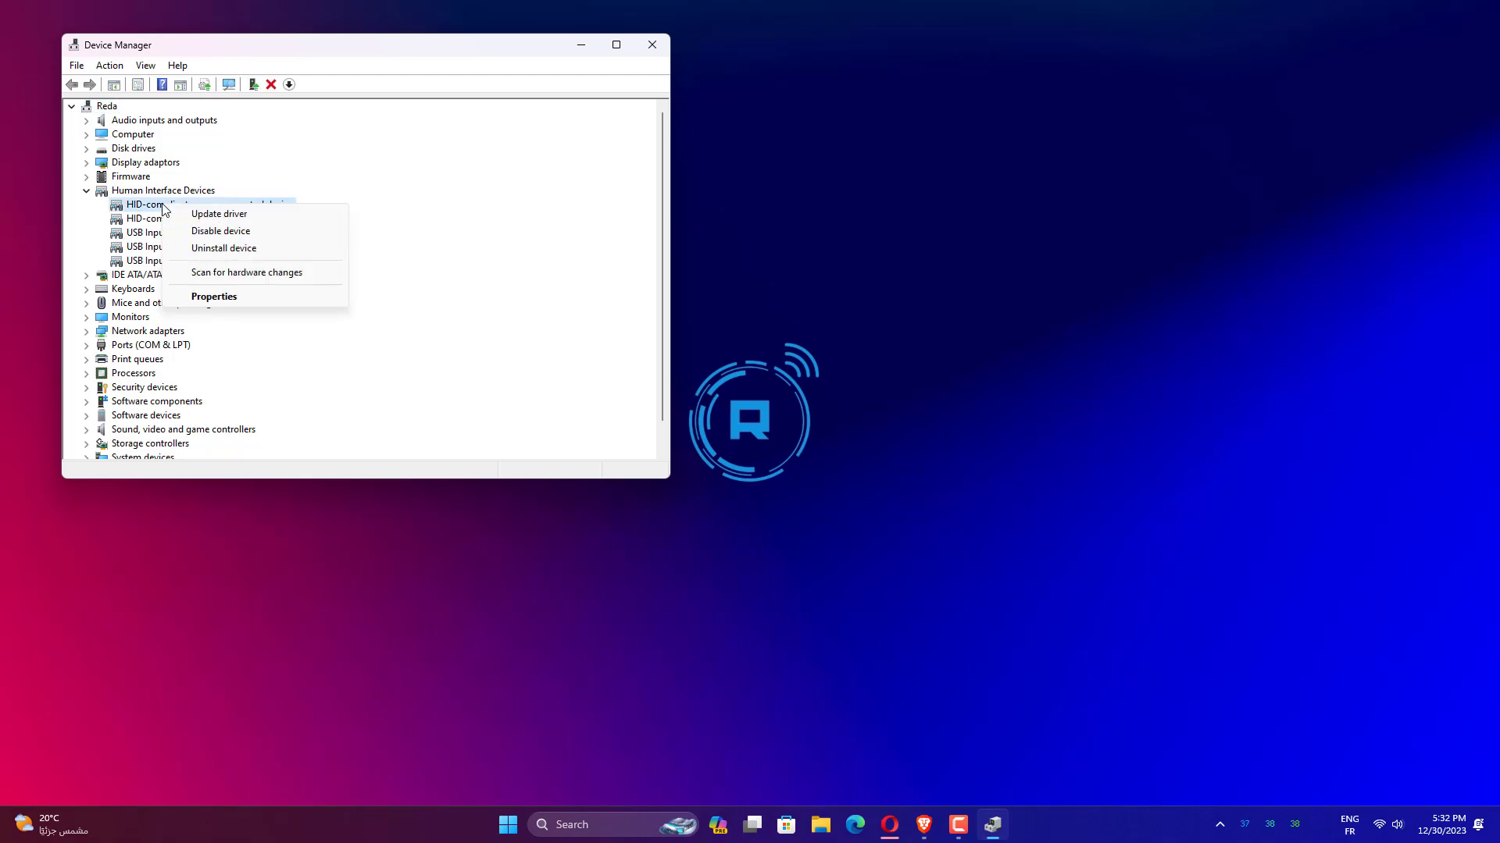
{"action": "left_click", "coordinate": [152, 220]}
{"action": "right_click", "coordinate": [173, 220]}
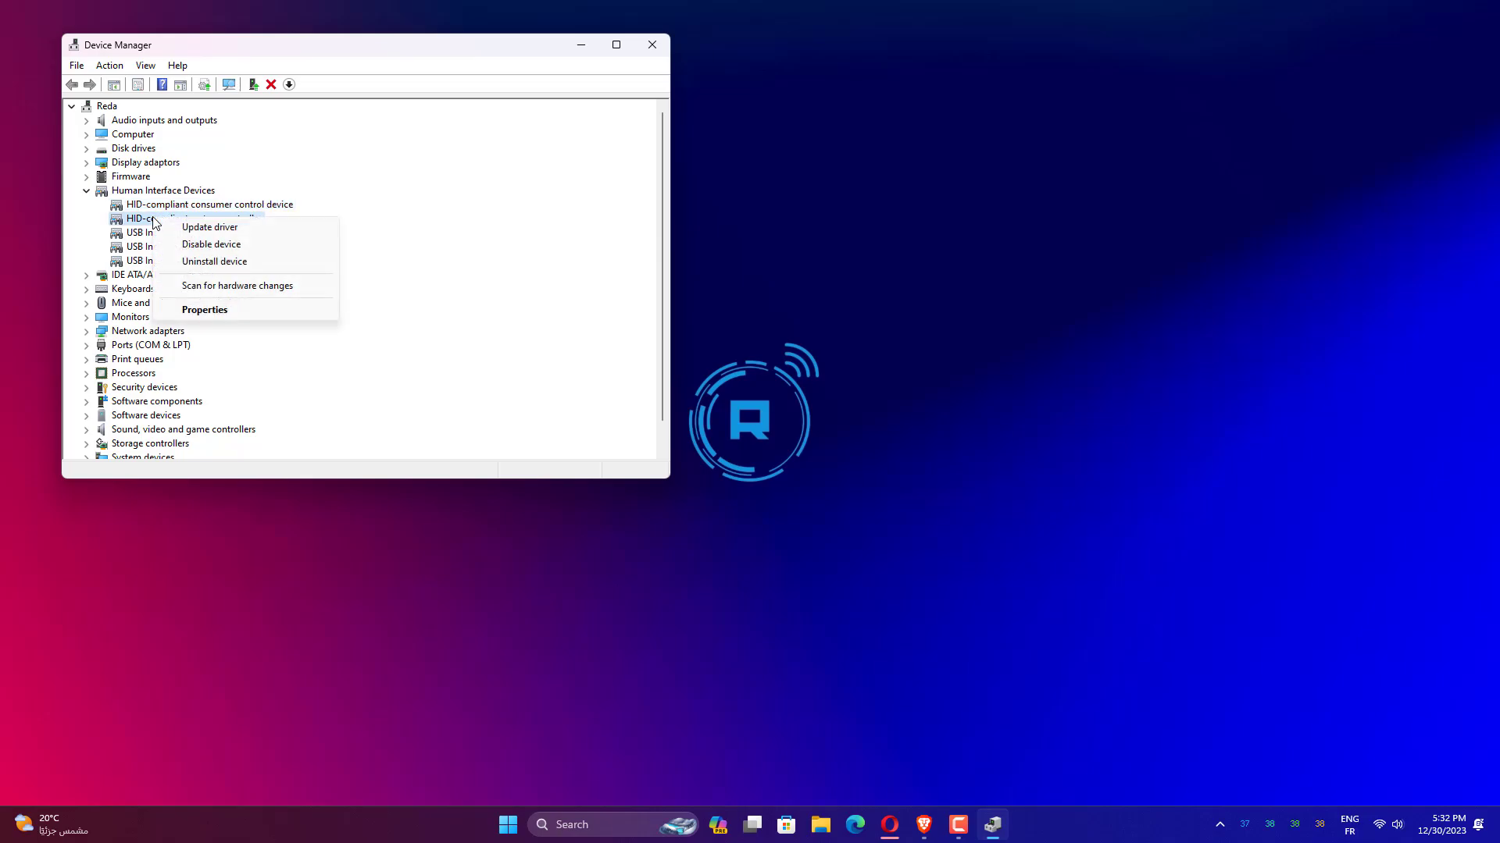
{"action": "left_click", "coordinate": [150, 262]}
{"action": "right_click", "coordinate": [153, 260]}
{"action": "left_click", "coordinate": [355, 250]}
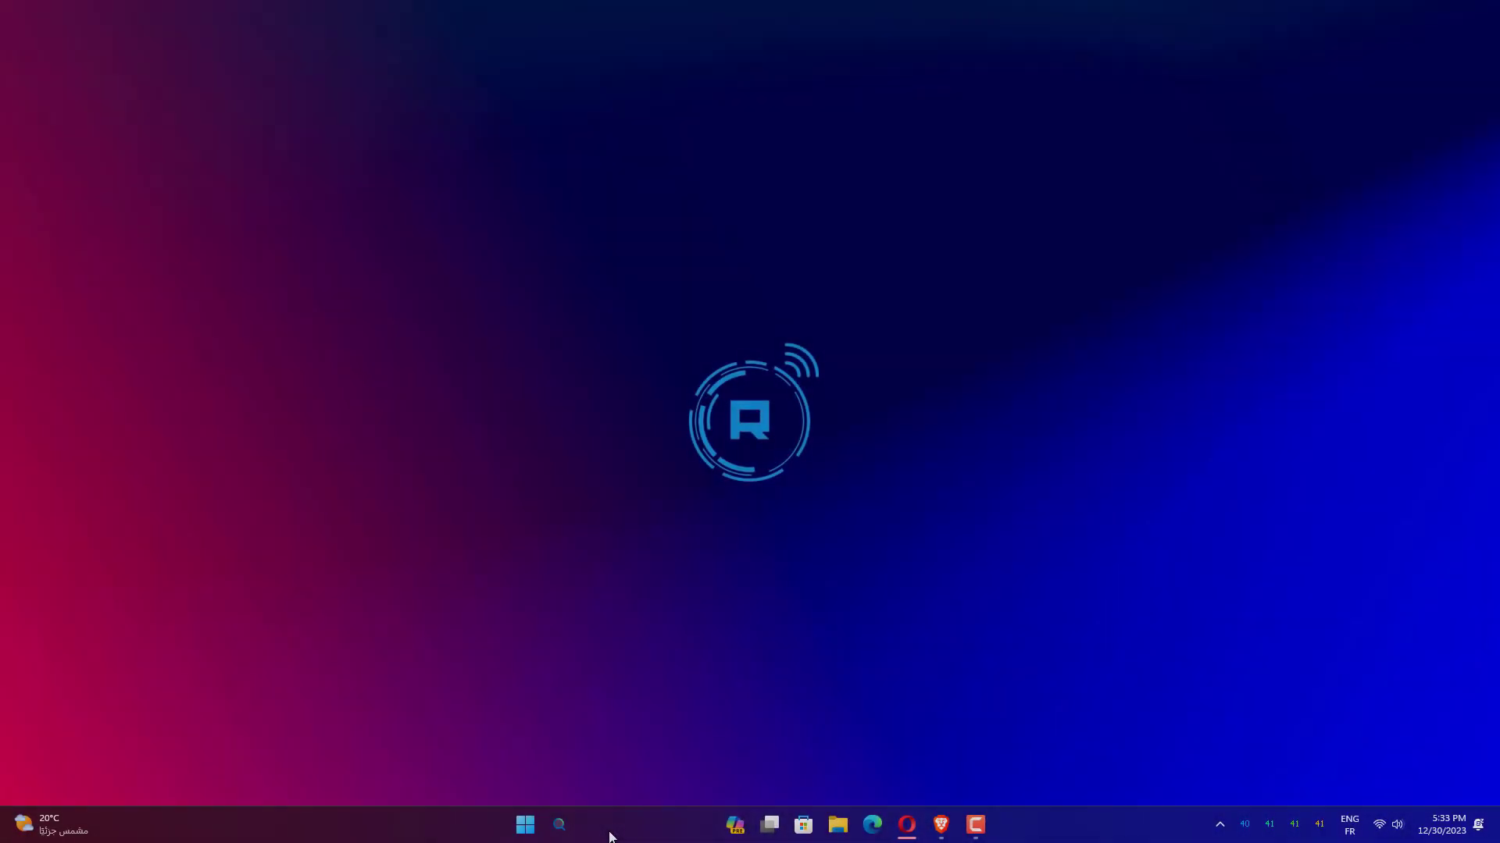
Search Windows for 'control panel' and open the Control Panel best match
{"action": "left_click", "coordinate": [609, 829]}
{"action": "type", "text": "control ^"}
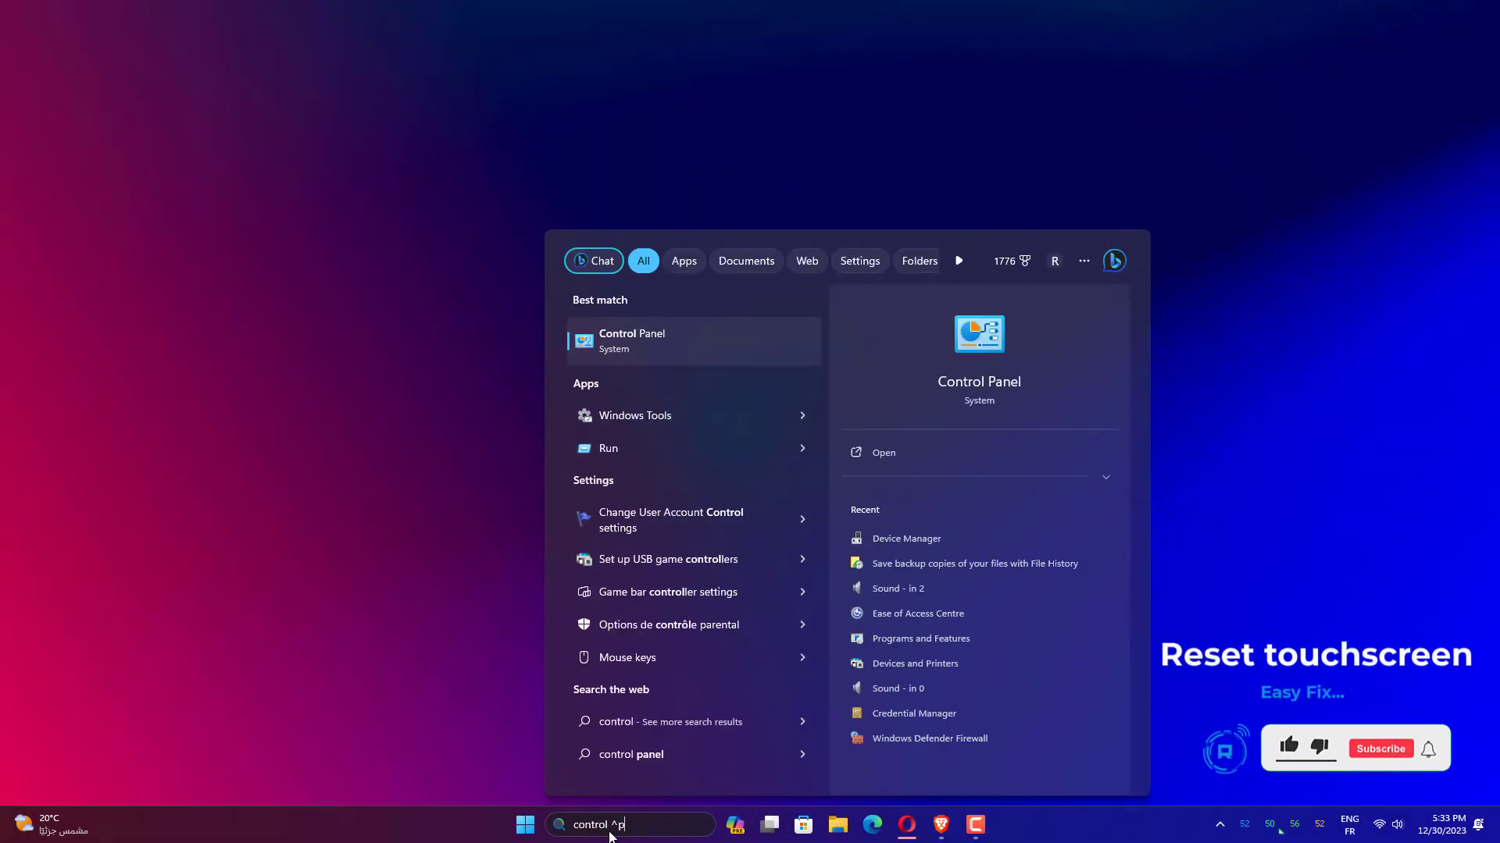
{"action": "type", "text": " panel"}
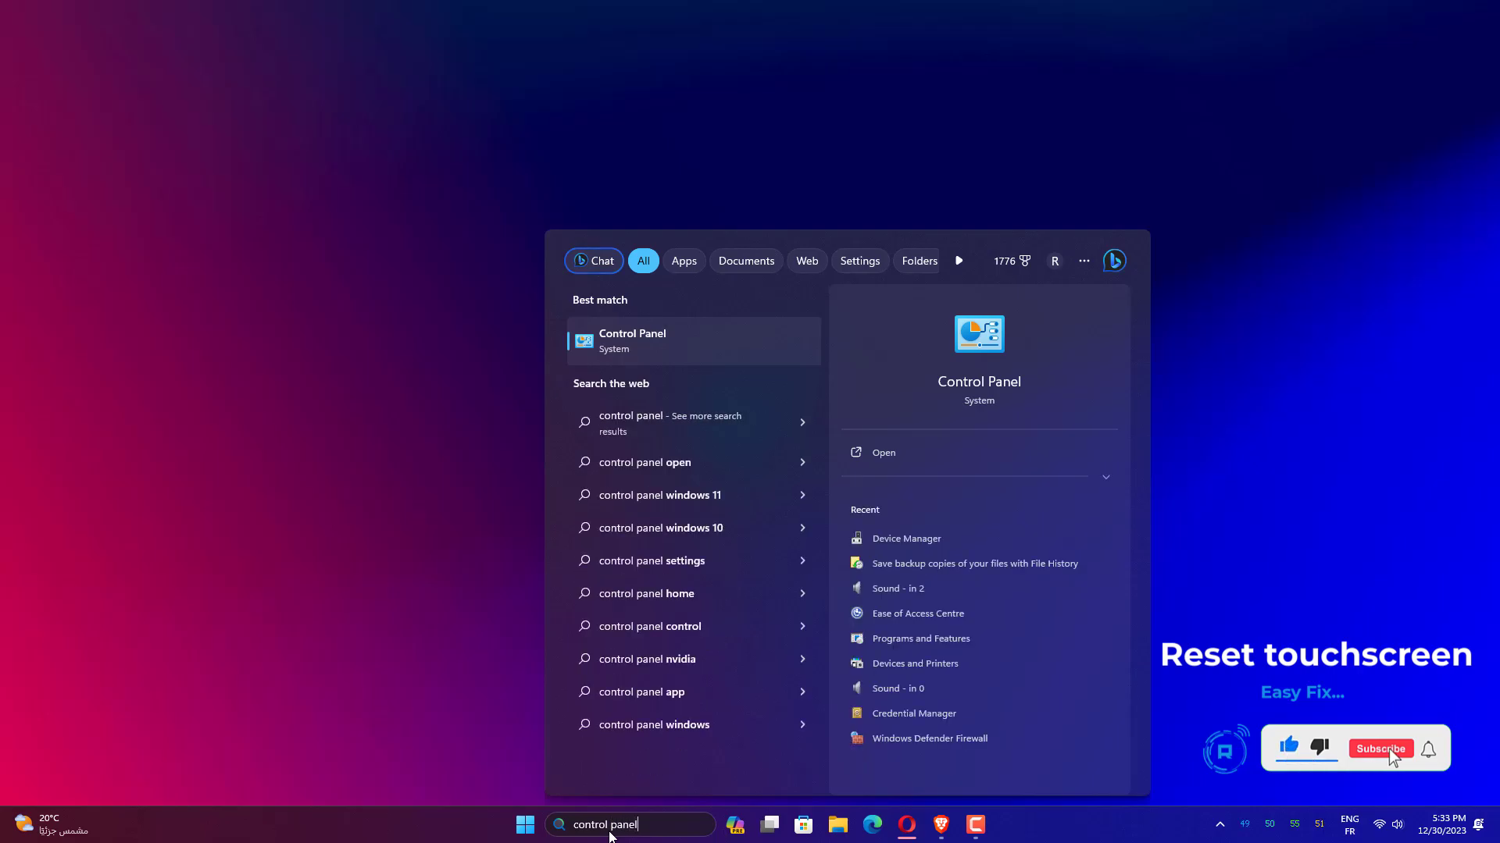
{"action": "left_click", "coordinate": [709, 353]}
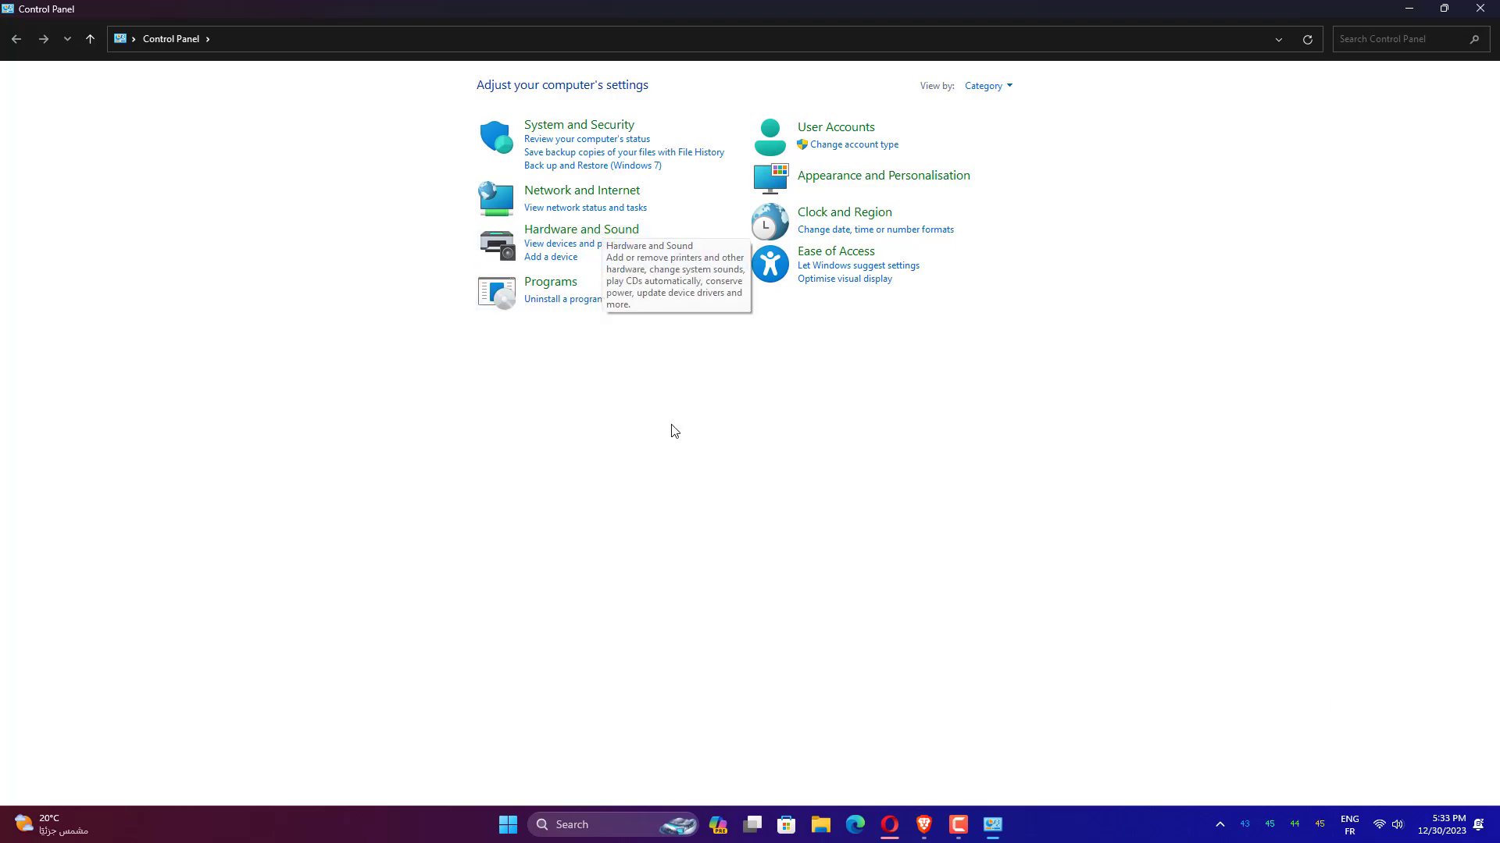
Open Hardware and Sound in Control Panel, then close the Control Panel window
{"action": "left_click", "coordinate": [581, 230]}
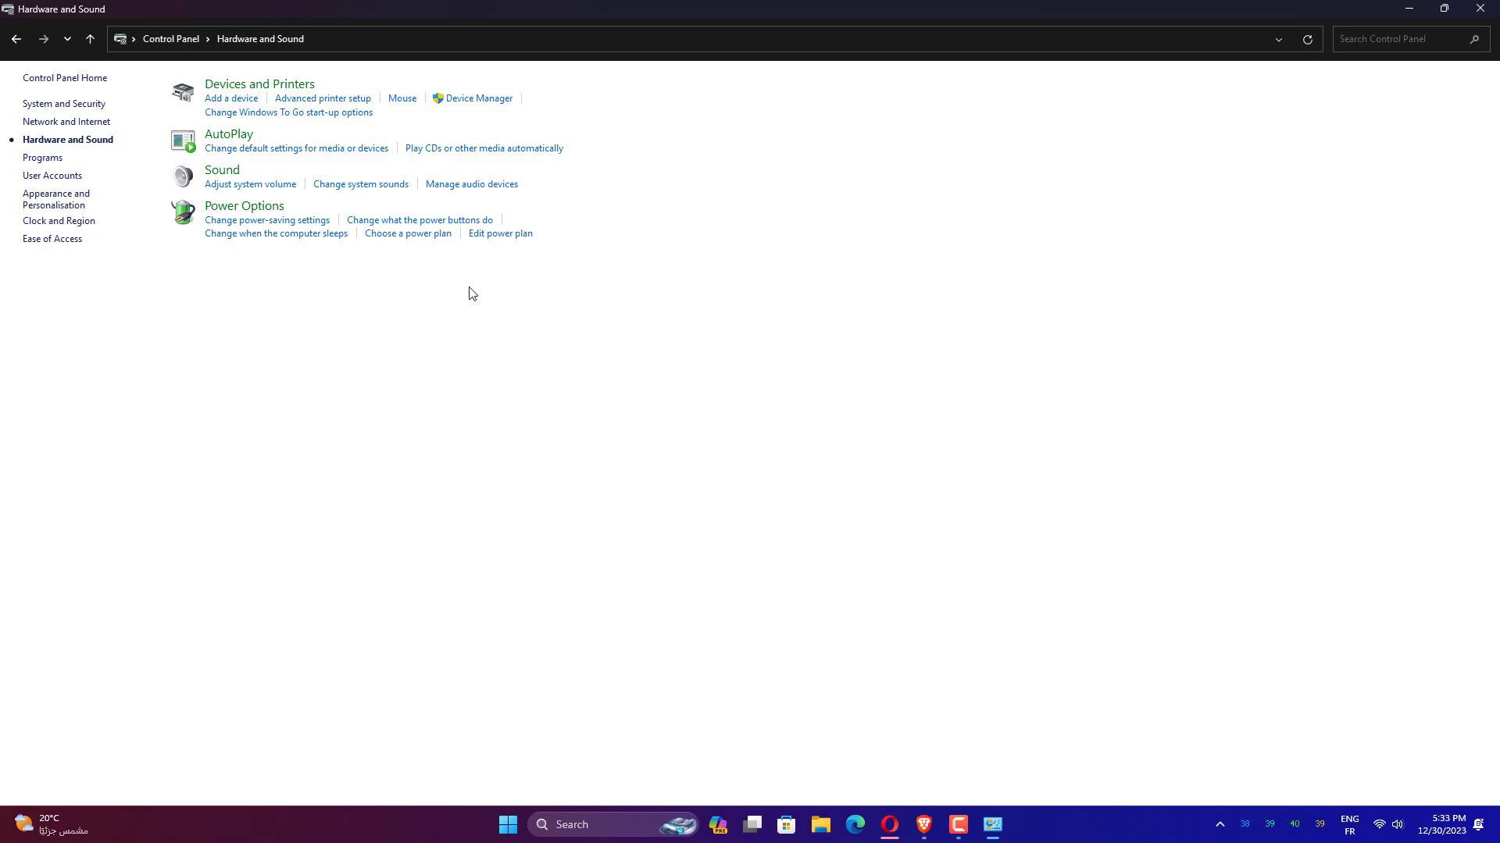
{"action": "left_click", "coordinate": [1478, 8]}
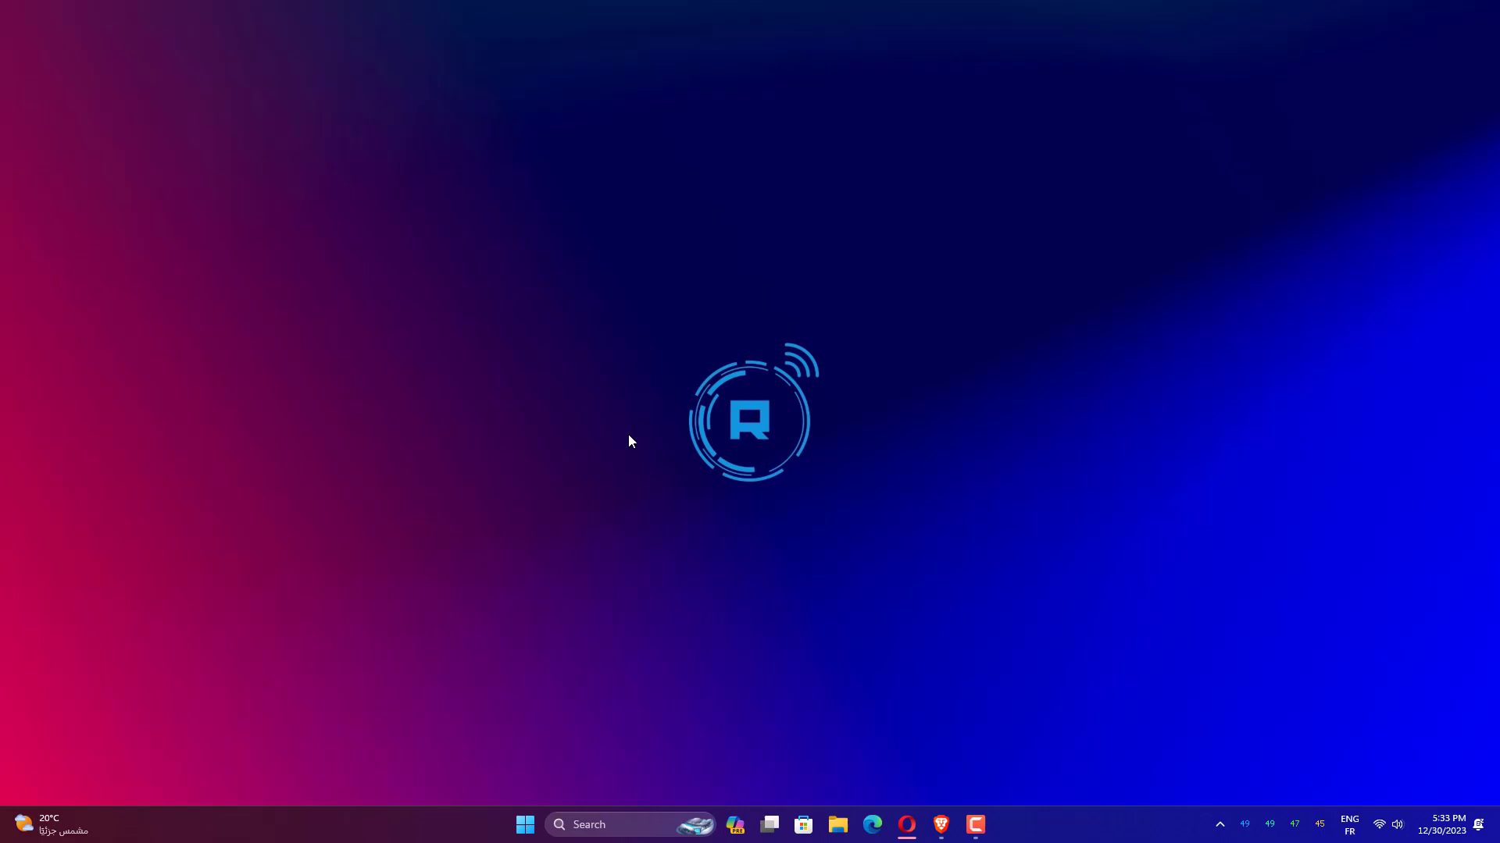